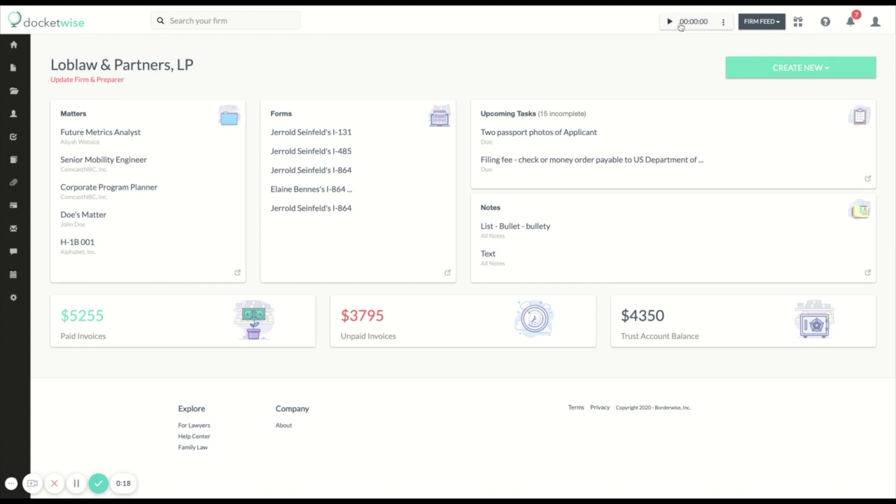
- Start the time tracker running and bring up the Matters list of 324 matters
{"action": "left_click", "coordinate": [724, 22]}
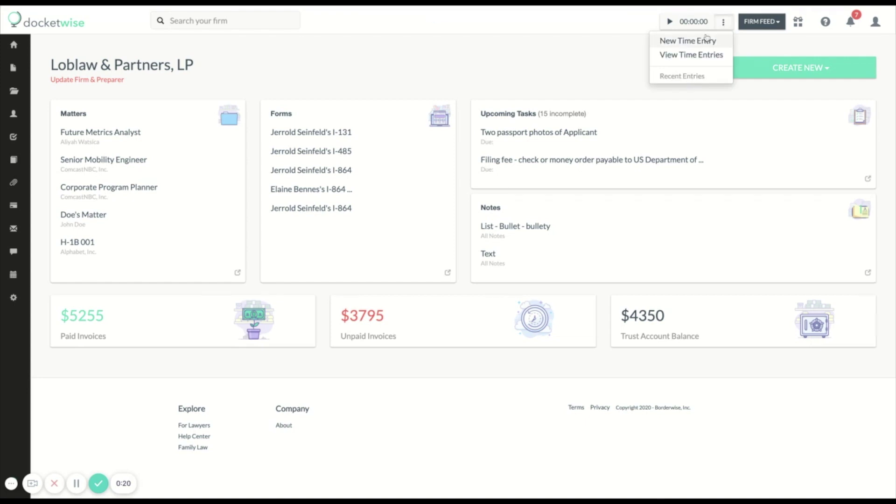
{"action": "left_click", "coordinate": [722, 27]}
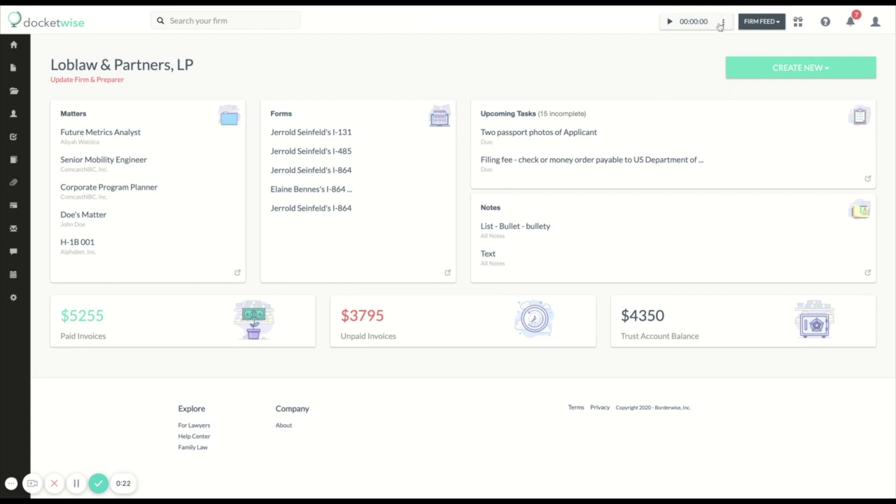
{"action": "left_click", "coordinate": [670, 22]}
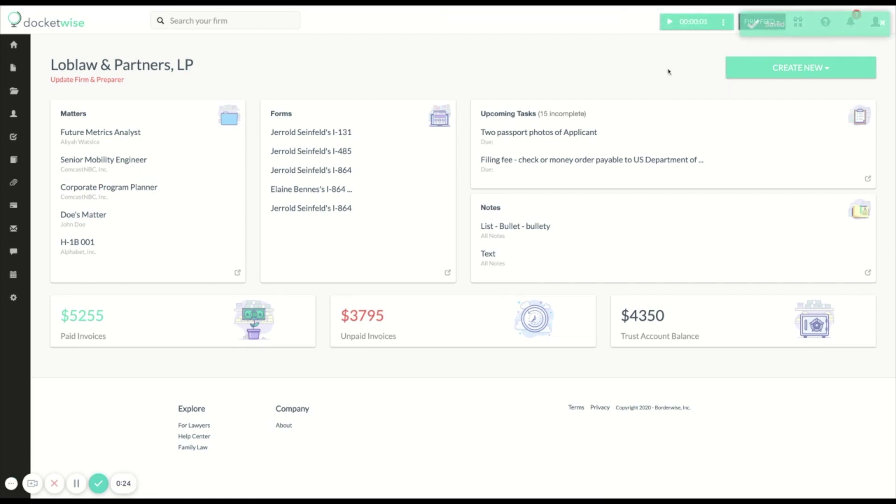
{"action": "left_click", "coordinate": [13, 68]}
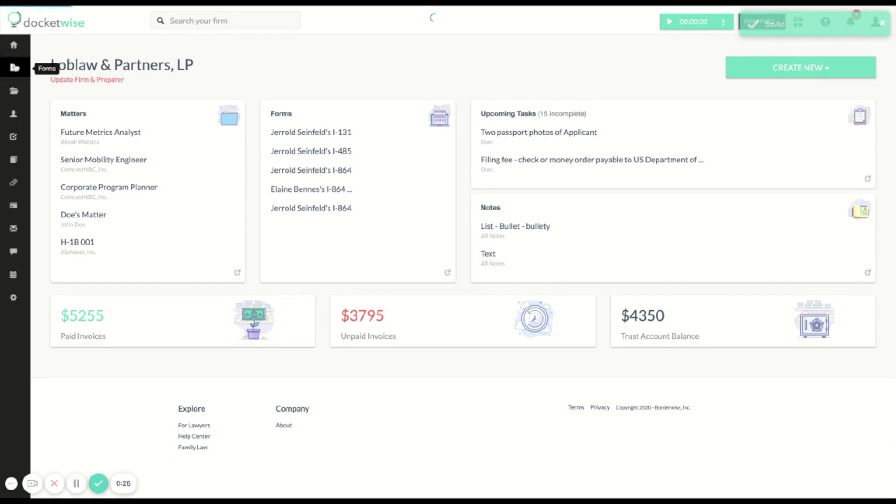
{"action": "left_click", "coordinate": [13, 89]}
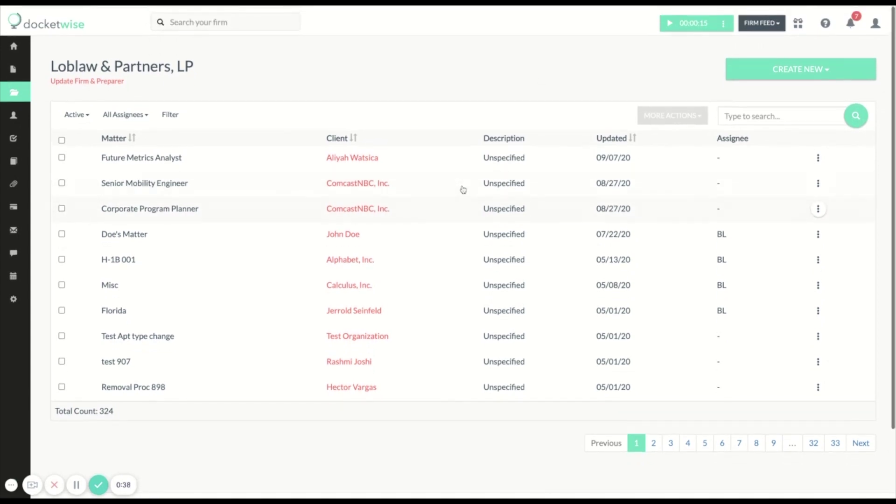
- Stop the timer and fill its entry with duration 25m and description 'Started the time tracking demo'
{"action": "left_click", "coordinate": [701, 25]}
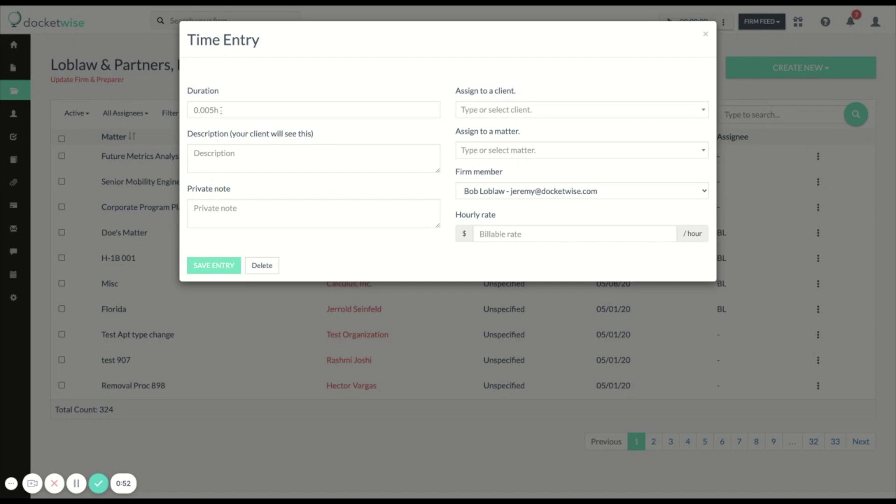
{"action": "left_click", "coordinate": [222, 110]}
{"action": "double_click", "coordinate": [227, 109]}
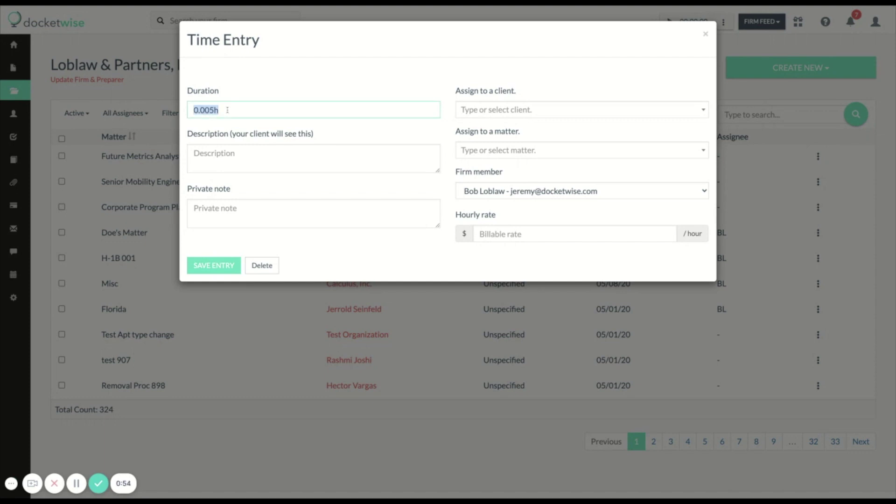
{"action": "type", "text": "2h"}
{"action": "key", "text": "BackSpace"}
{"action": "type", "text": "m"}
{"action": "key", "text": "BackSpace"}
{"action": "type", "text": "5m"}
{"action": "left_click", "coordinate": [194, 153]}
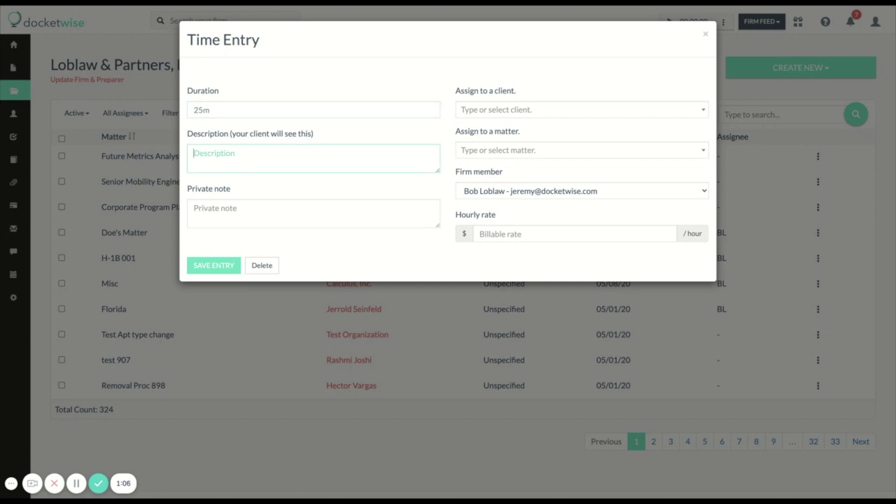
{"action": "type", "text": "Started the time tracking demo"}
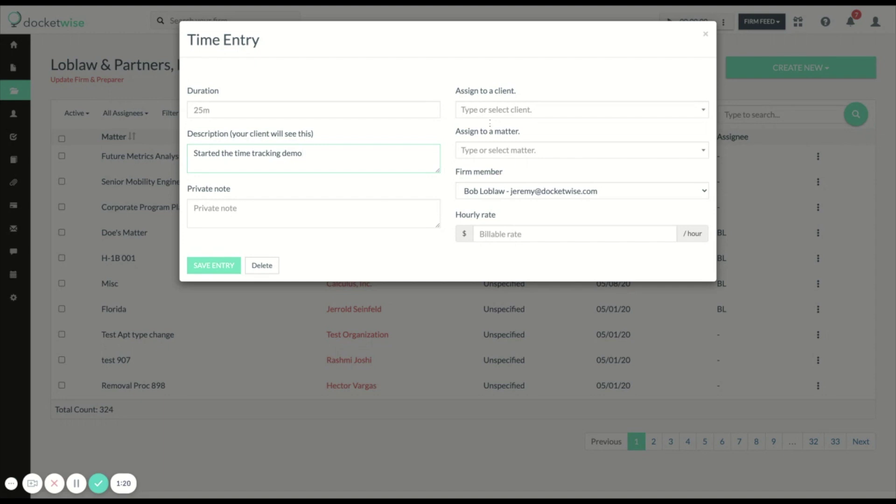
- Assign the time entry to client Docketwise, Inc
{"action": "left_click", "coordinate": [502, 109]}
{"action": "type", "text": "doc"}
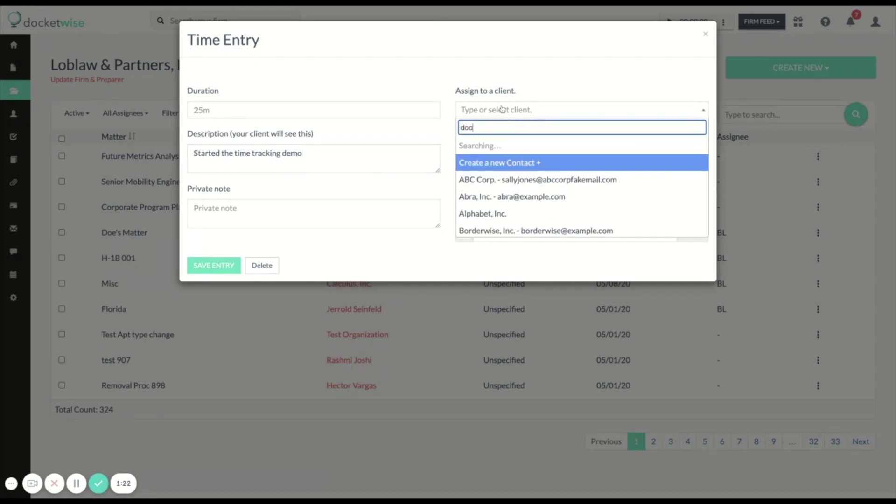
{"action": "type", "text": "k"}
{"action": "left_click", "coordinate": [540, 142]}
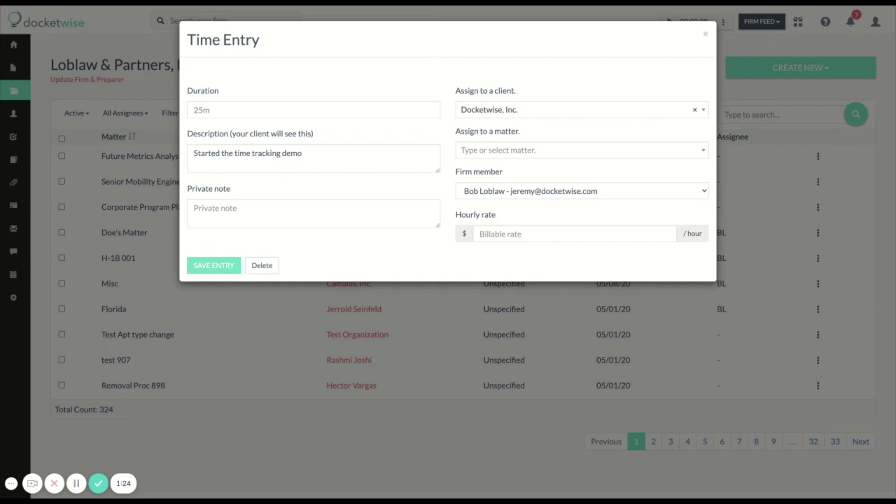
- Create a new matter named 'Time Tracking Demo' and assign the entry to it
{"action": "left_click", "coordinate": [532, 154]}
{"action": "left_click", "coordinate": [515, 189]}
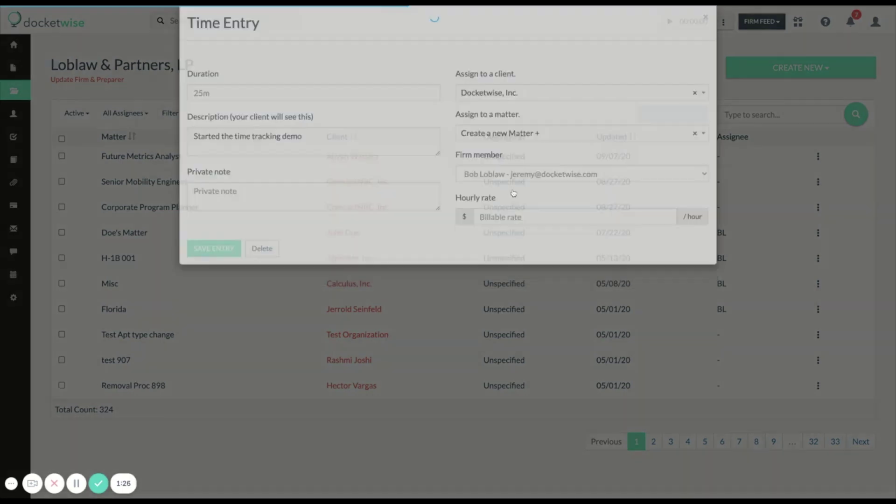
{"action": "type", "text": "Time Track"}
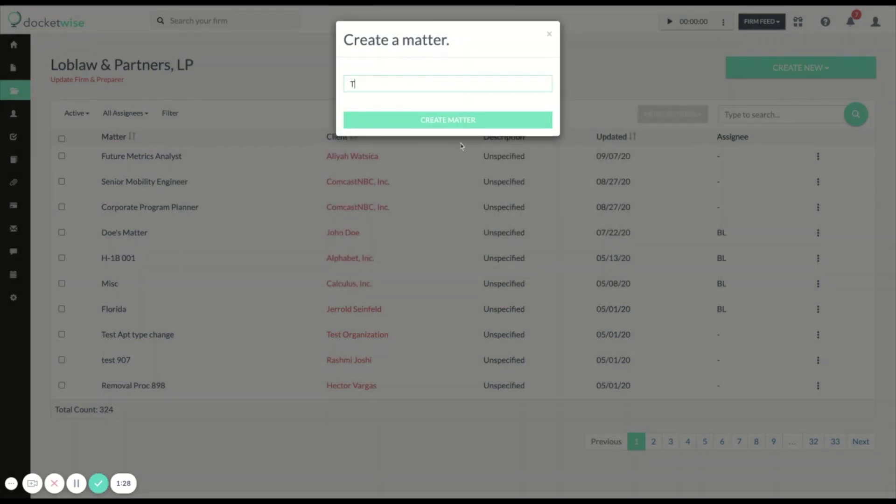
{"action": "type", "text": "ing Demo"}
{"action": "left_click", "coordinate": [484, 127]}
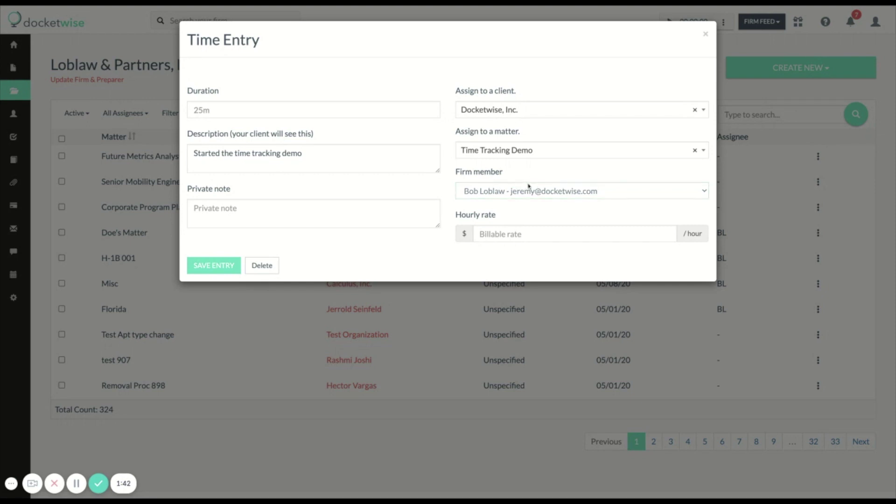
{"action": "left_click", "coordinate": [500, 233]}
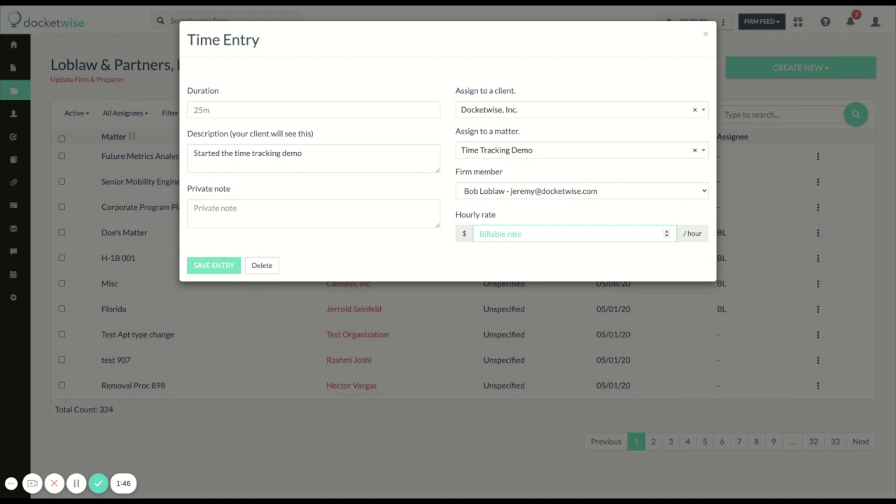
- Save the entry at a $125 hourly rate and resume timing it from Recent Entries
{"action": "type", "text": "125"}
{"action": "left_click", "coordinate": [215, 270]}
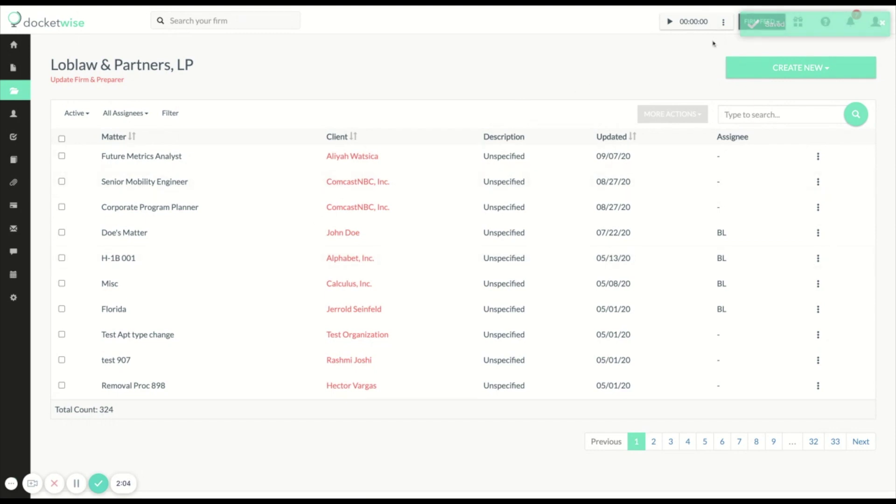
{"action": "left_click", "coordinate": [723, 22]}
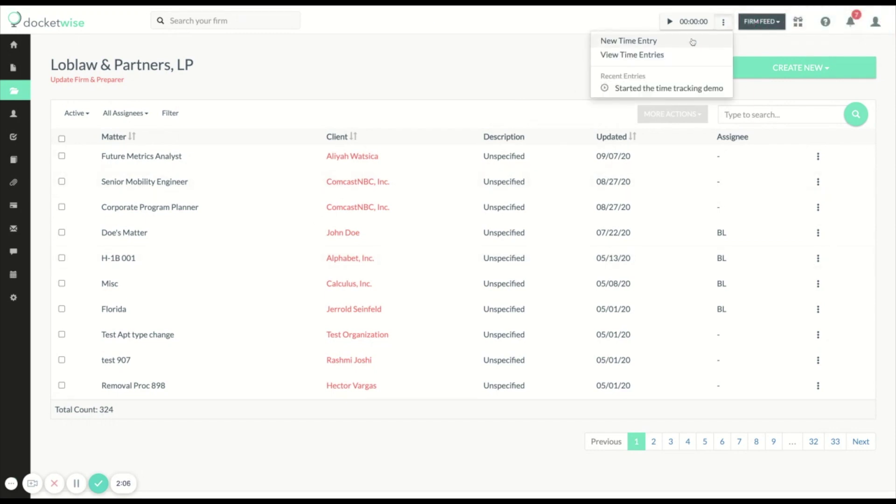
{"action": "left_click", "coordinate": [605, 89]}
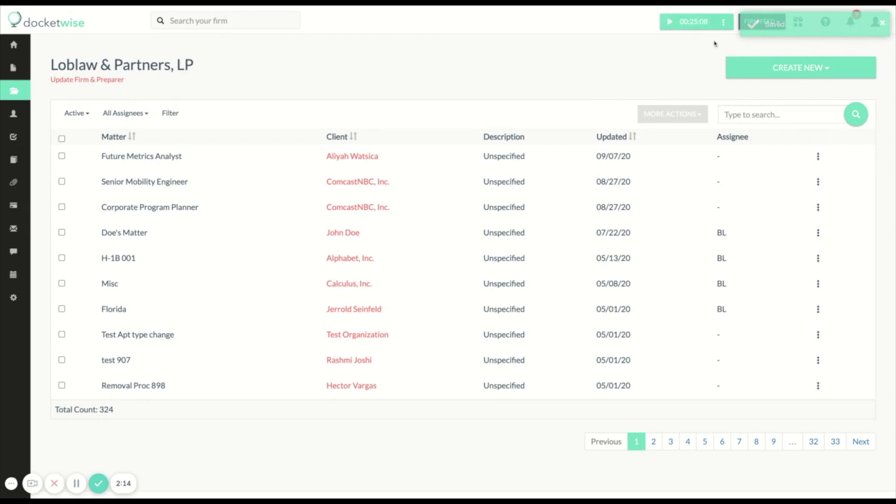
{"action": "left_click", "coordinate": [724, 23]}
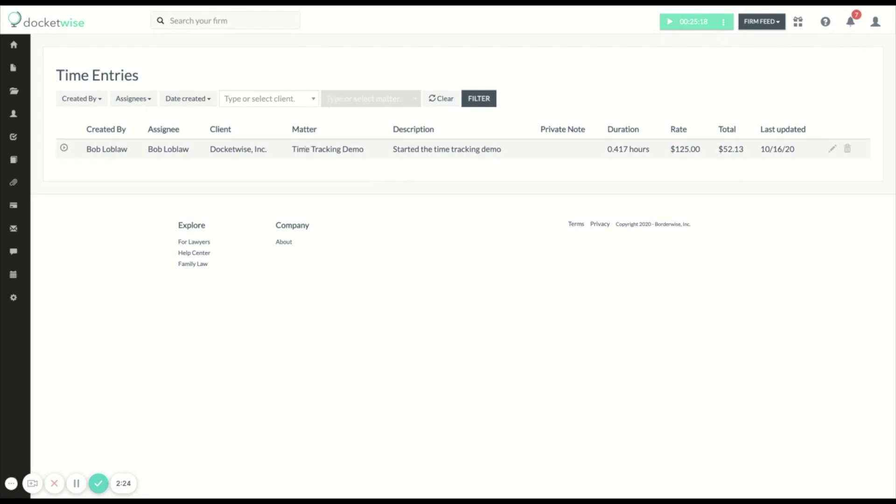
- Close the time entry form and discard a new time entry, leaving the timer running
{"action": "left_click", "coordinate": [833, 149]}
{"action": "left_click", "coordinate": [649, 355]}
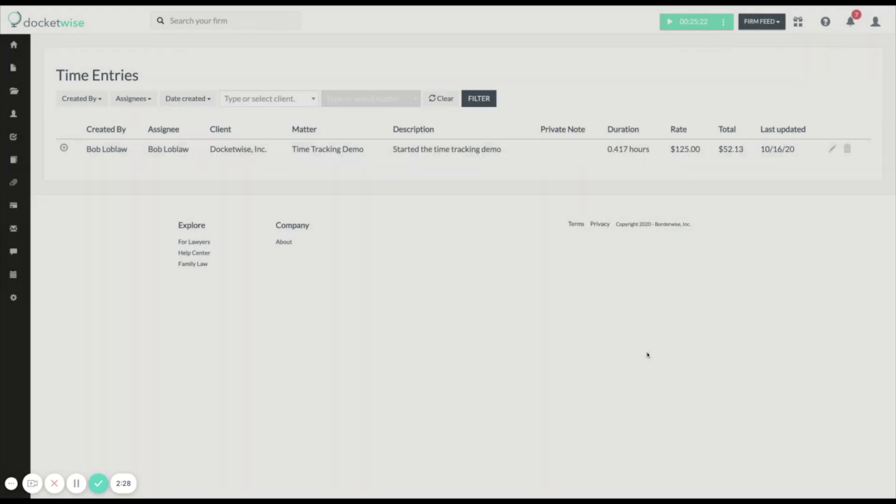
{"action": "left_click", "coordinate": [724, 22]}
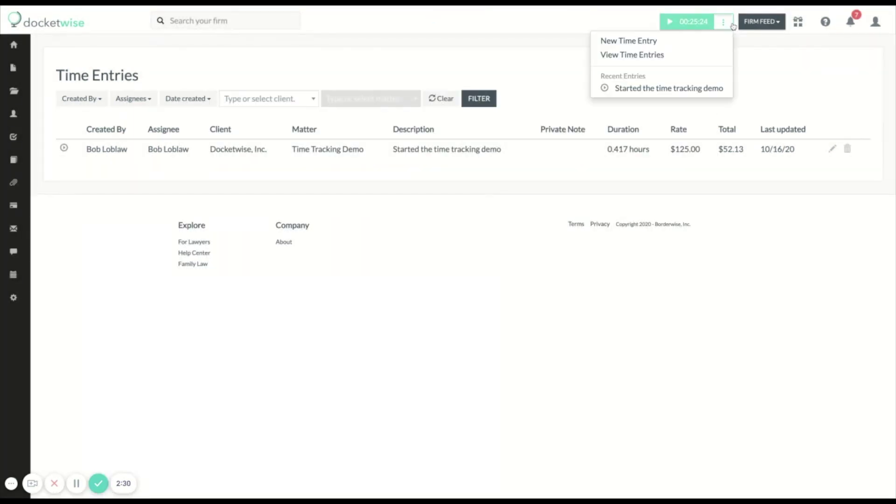
{"action": "left_click", "coordinate": [509, 57]}
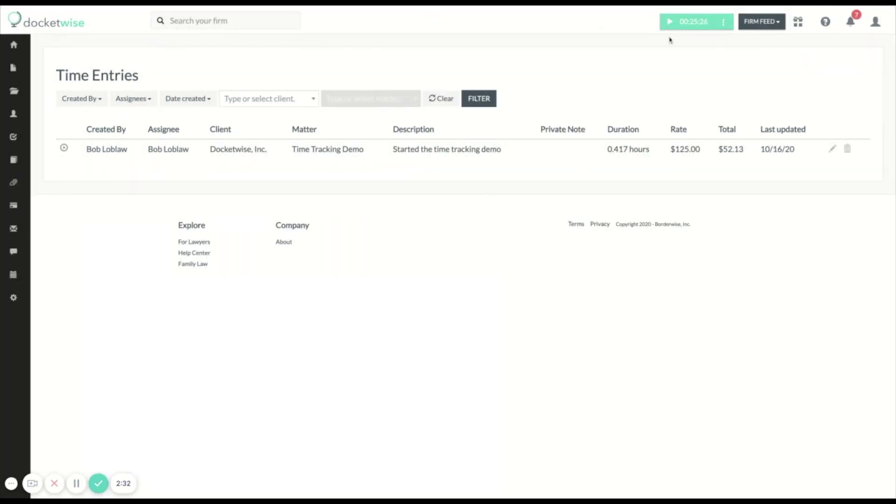
{"action": "left_click", "coordinate": [724, 26]}
{"action": "left_click", "coordinate": [696, 40]}
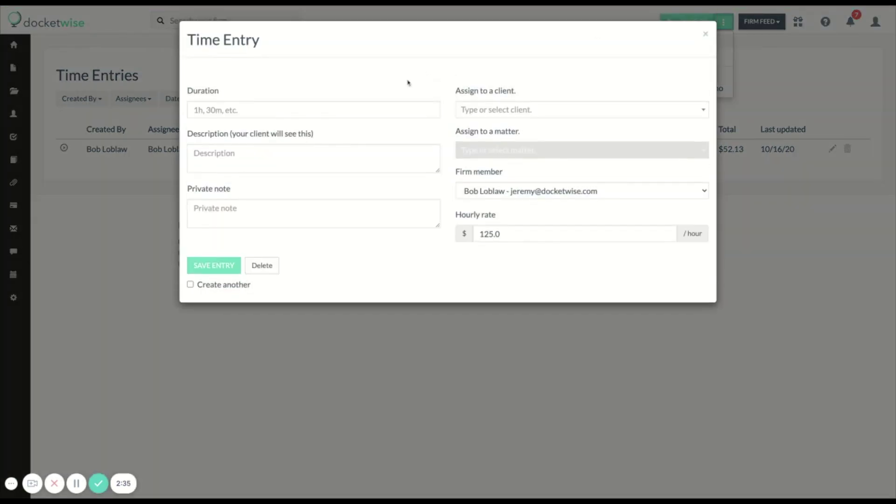
{"action": "left_click", "coordinate": [705, 34]}
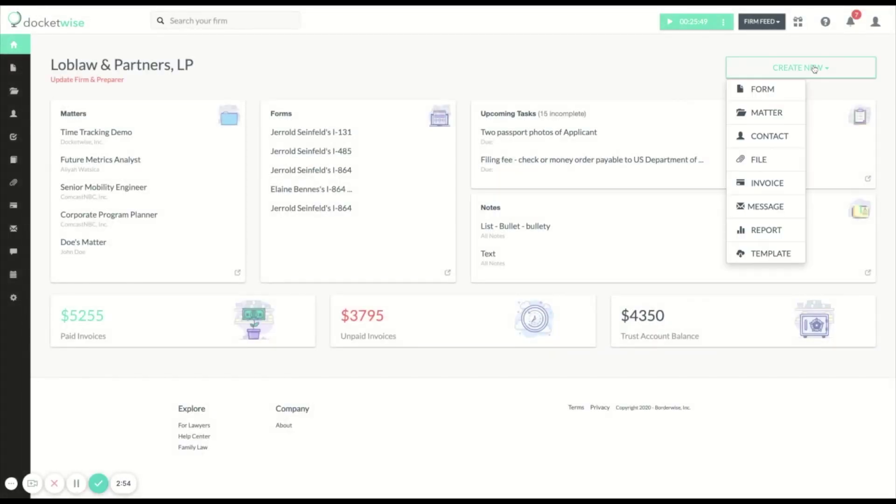
- Create Invoice No. 1 for client Docketwise, Inc. with the Time Tracking Demo matter
{"action": "left_click", "coordinate": [757, 184]}
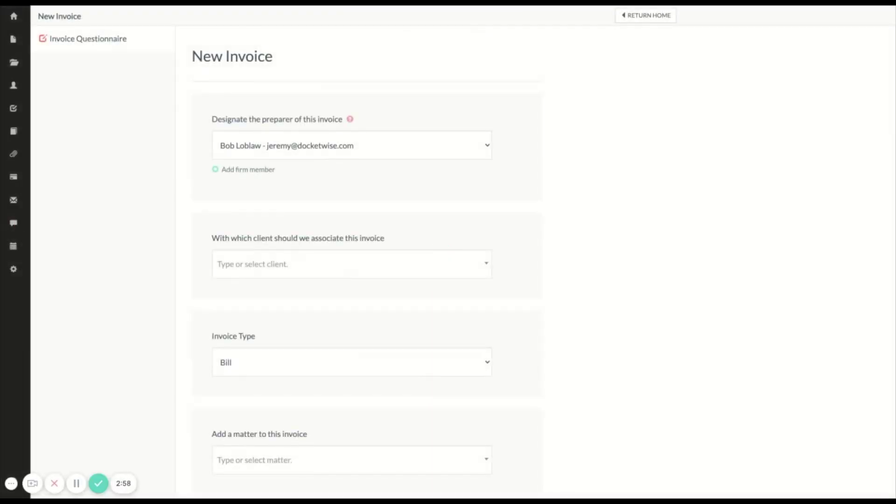
{"action": "scroll", "coordinate": [433, 206], "scroll_direction": "down", "scroll_amount": 1}
{"action": "left_click", "coordinate": [392, 225]}
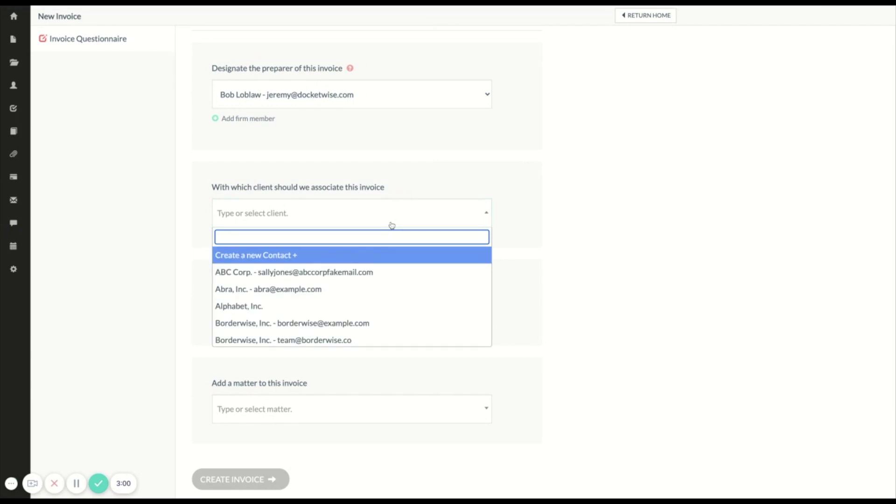
{"action": "type", "text": "docket"}
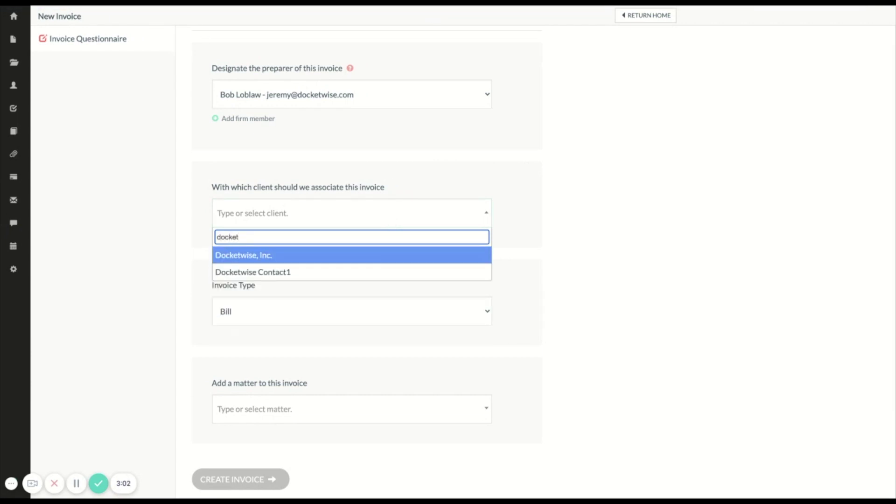
{"action": "left_click", "coordinate": [360, 255]}
{"action": "scroll", "coordinate": [353, 255], "scroll_direction": "down", "scroll_amount": 2}
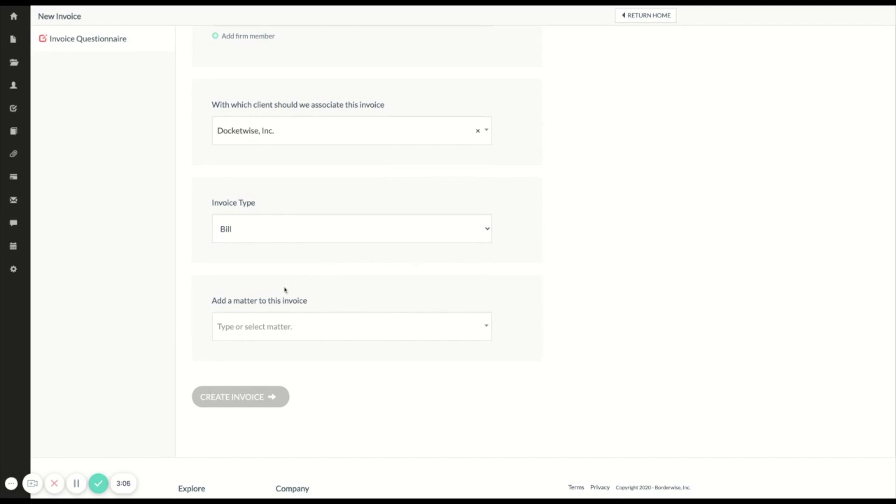
{"action": "left_click", "coordinate": [274, 326]}
{"action": "left_click", "coordinate": [261, 385]}
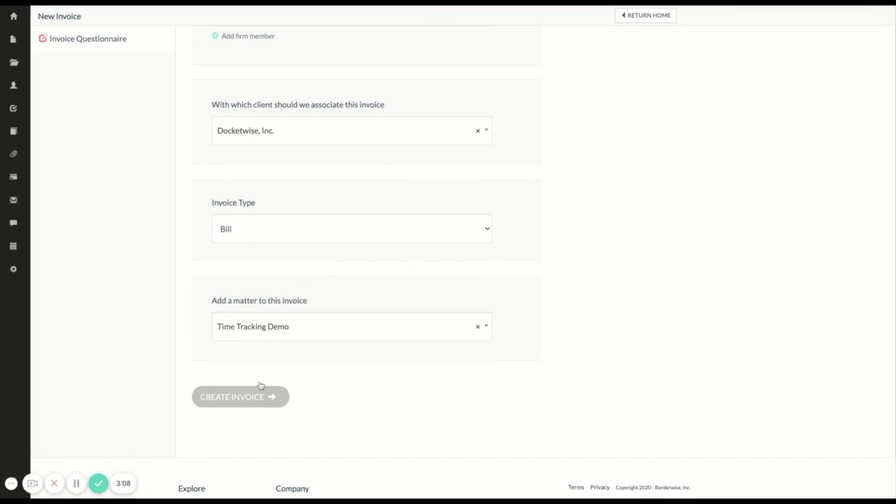
{"action": "scroll", "coordinate": [357, 372], "scroll_direction": "down", "scroll_amount": 1}
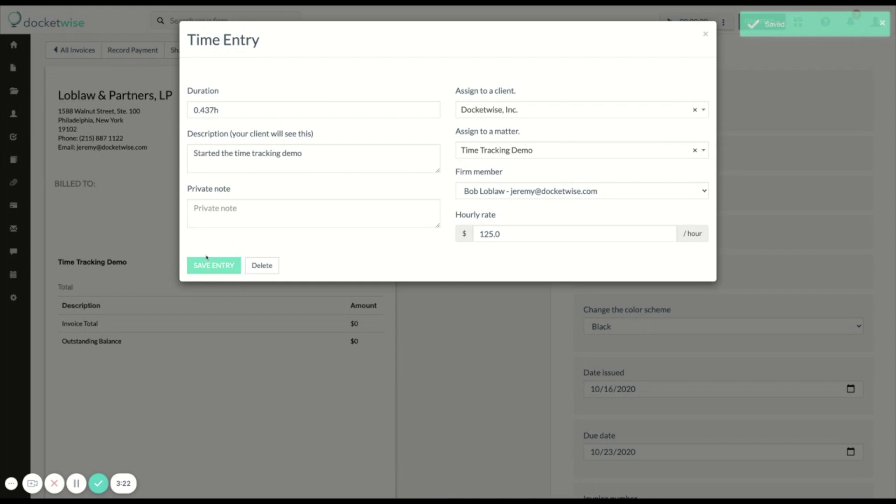
- Dismiss the Saved notice and list the invoice's importable time entries under Invoice Charges
{"action": "left_click", "coordinate": [207, 258]}
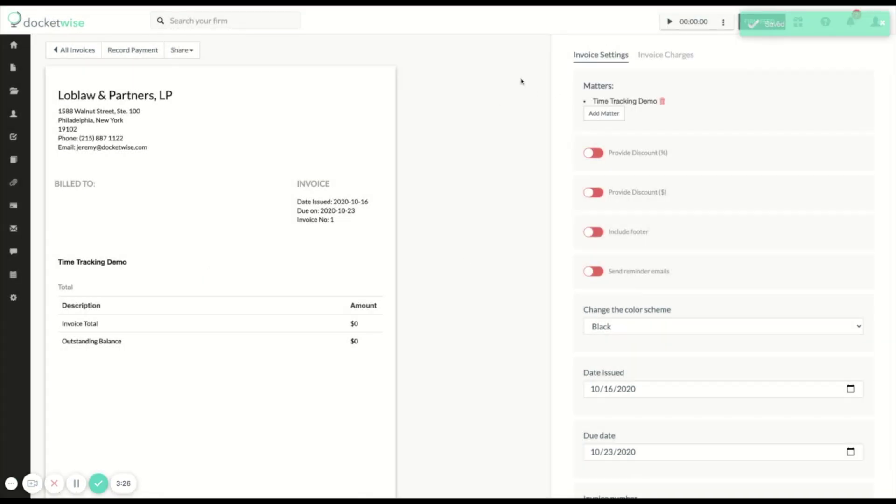
{"action": "left_click", "coordinate": [668, 56]}
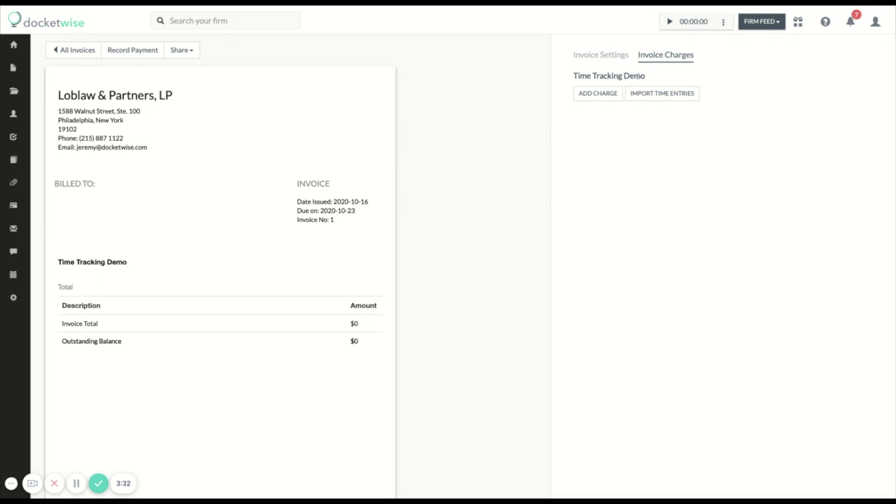
{"action": "left_click", "coordinate": [668, 95]}
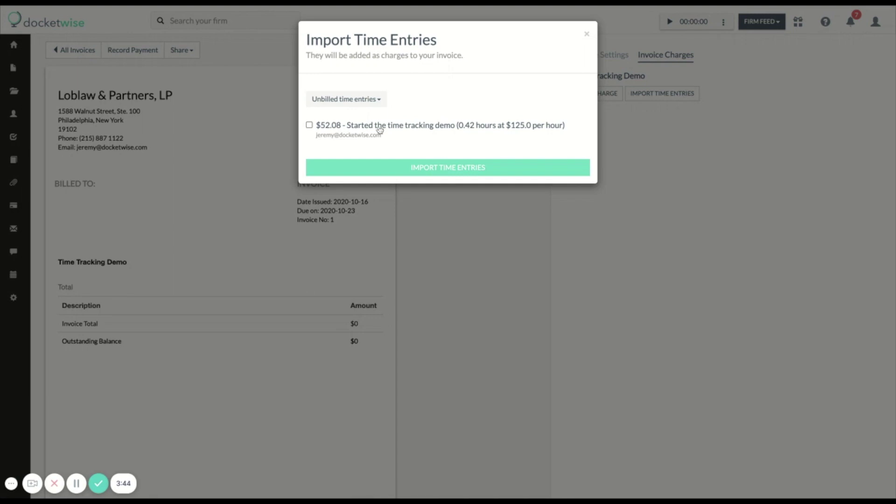
- Import the unbilled time entry as a $54 charge and open the Share > Email dialog
{"action": "left_click", "coordinate": [366, 103]}
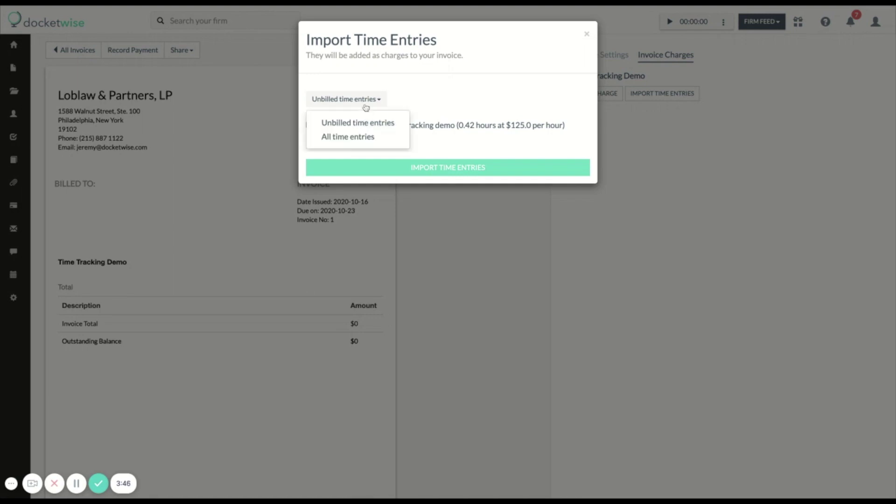
{"action": "left_click", "coordinate": [355, 136]}
{"action": "left_click", "coordinate": [353, 102]}
{"action": "left_click", "coordinate": [350, 122]}
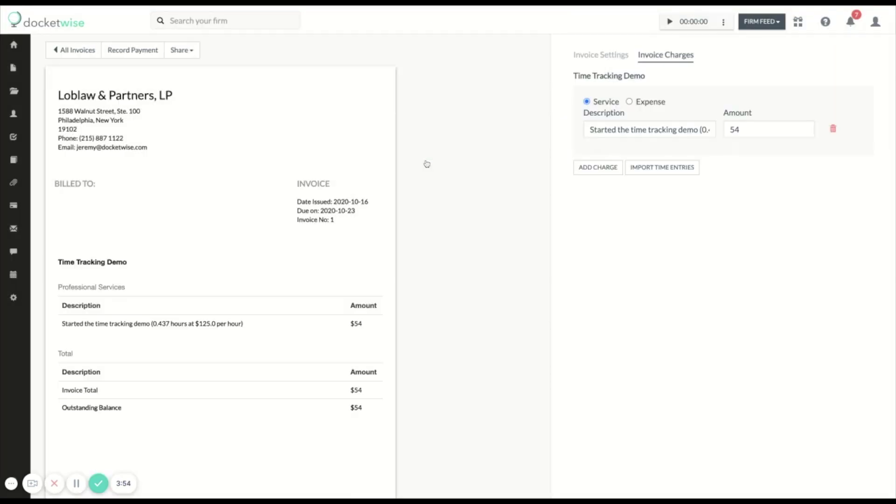
{"action": "scroll", "coordinate": [201, 245], "scroll_direction": "down", "scroll_amount": 1}
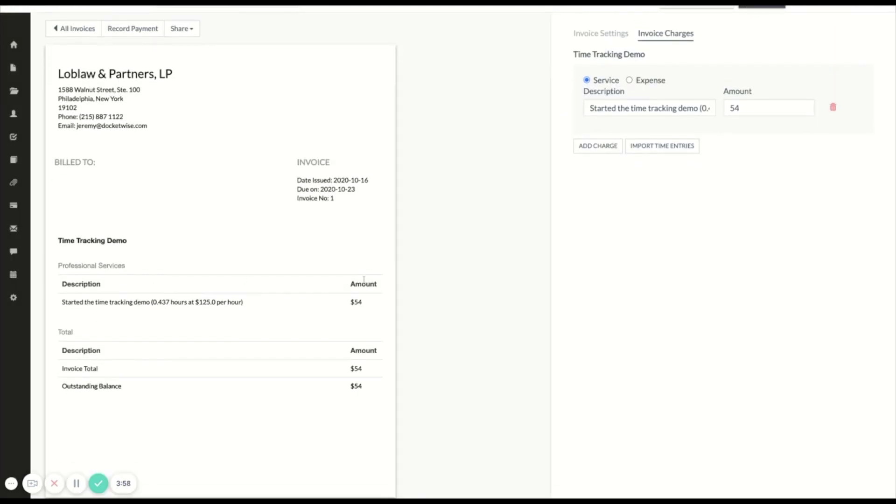
{"action": "scroll", "coordinate": [451, 291], "scroll_direction": "up", "scroll_amount": 1}
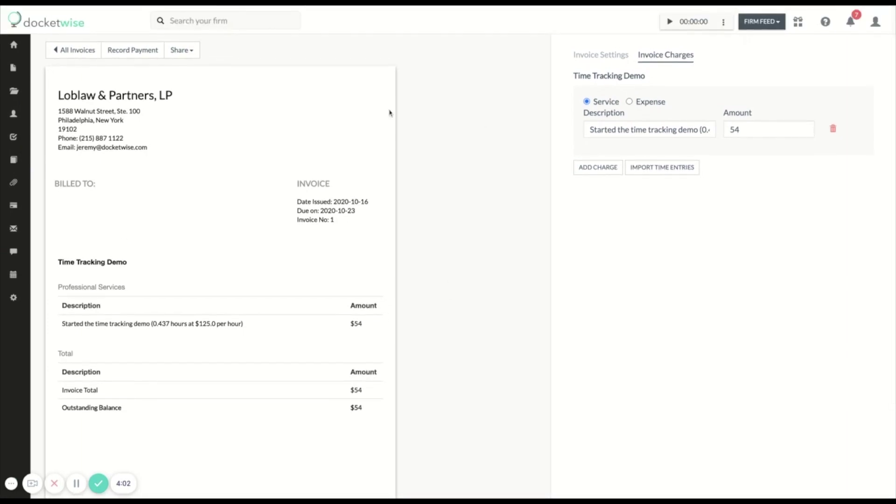
{"action": "left_click", "coordinate": [181, 55]}
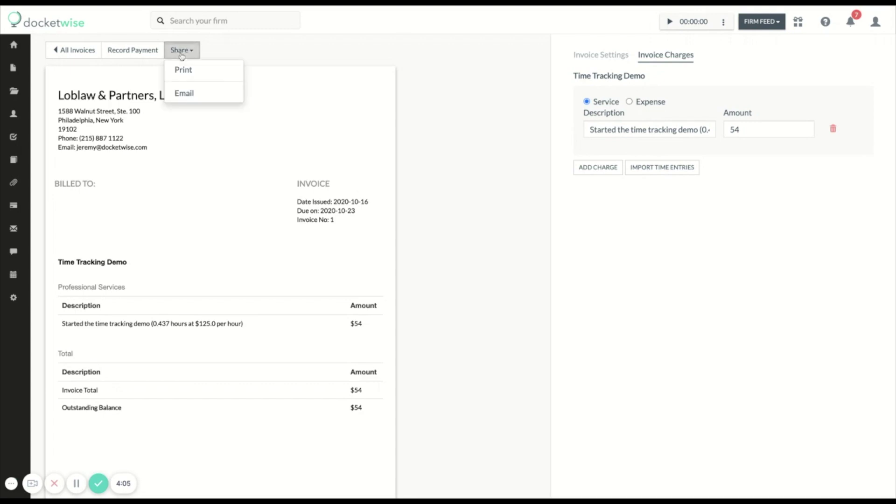
{"action": "left_click", "coordinate": [185, 93]}
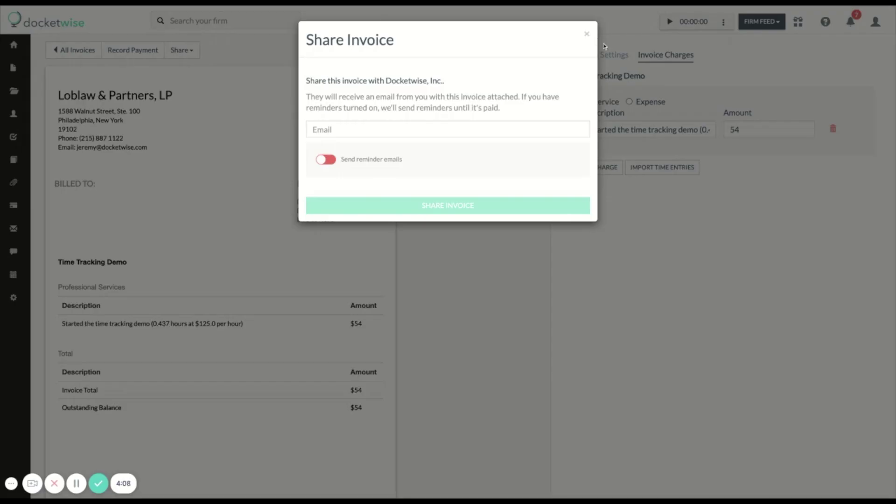